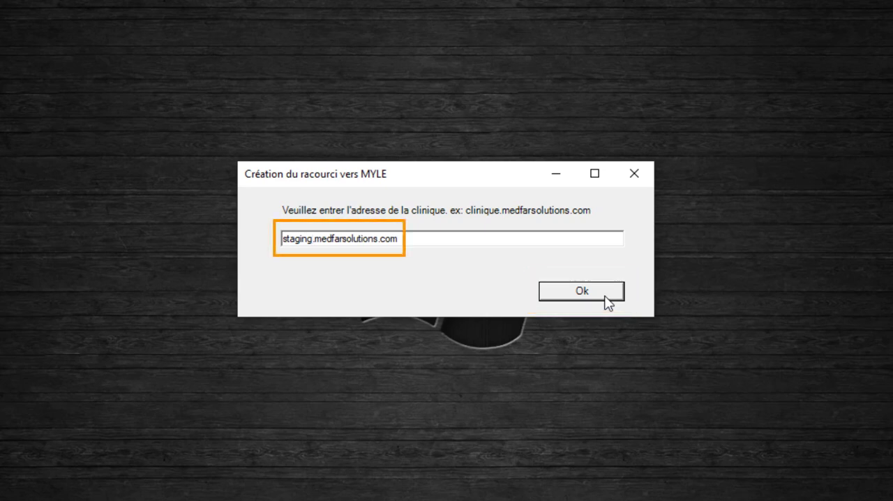
Confirm staging.medfarsolutions.com as the clinic address for the MYLE shortcut, and sign in with the account username and password
{"action": "left_click", "coordinate": [582, 291]}
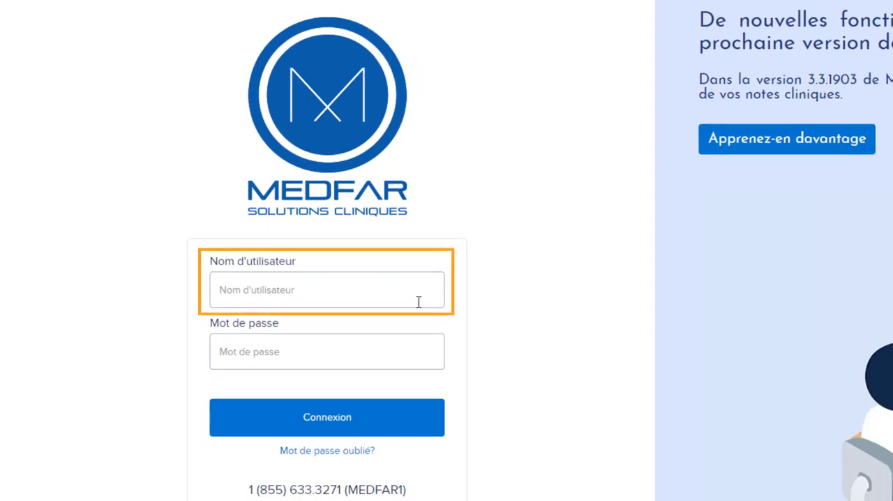
{"action": "left_click", "coordinate": [411, 299]}
{"action": "type", "text": "msupport"}
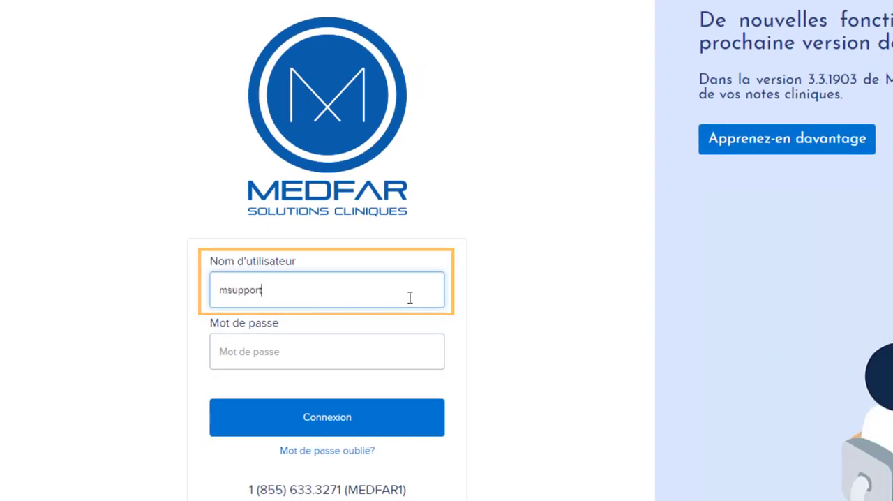
{"action": "left_click", "coordinate": [423, 349]}
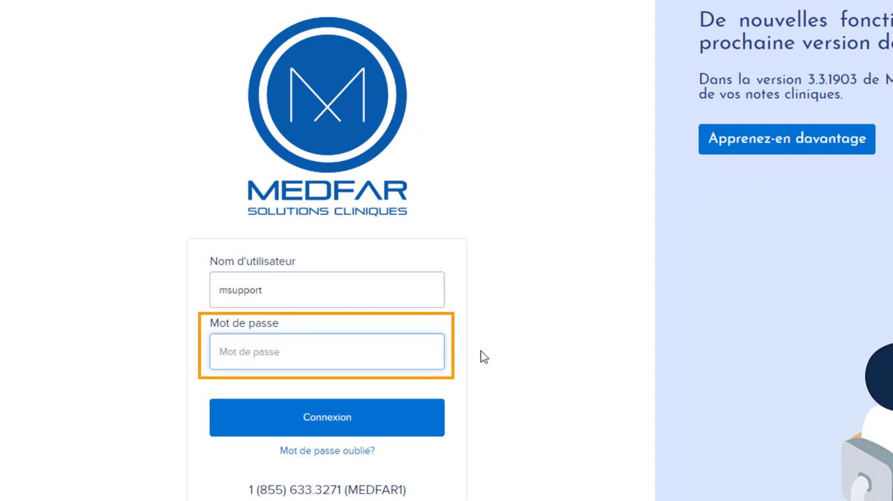
{"action": "type", "text": "••••••"}
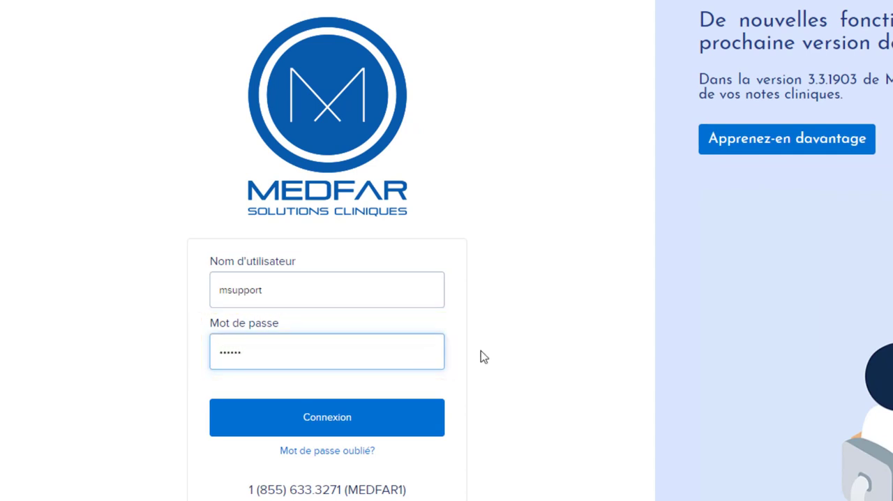
{"action": "type", "text": "•••"}
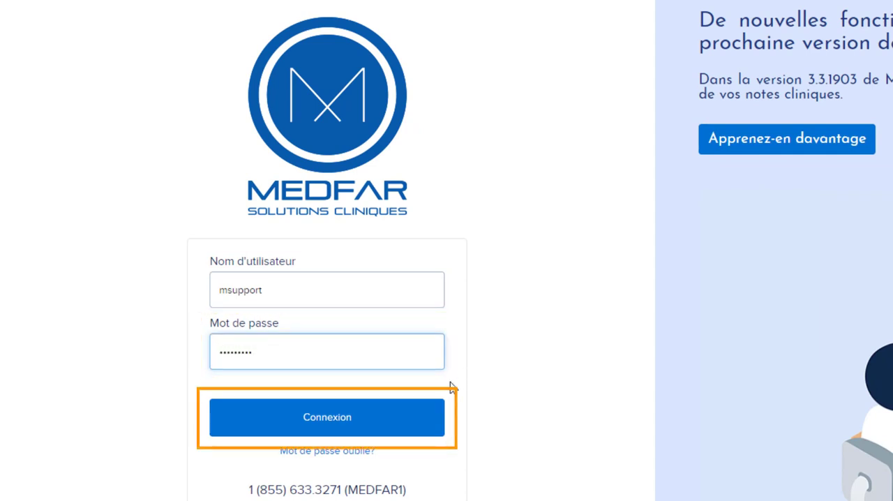
{"action": "left_click", "coordinate": [424, 429]}
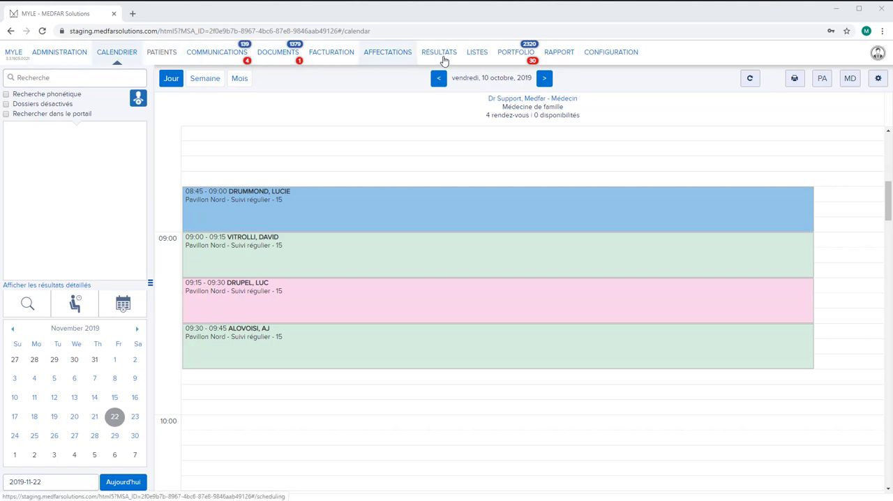
Locate the DSQ certificate fingerprint in the user configuration and choose the support doctor's MD certificate
{"action": "left_click", "coordinate": [623, 58]}
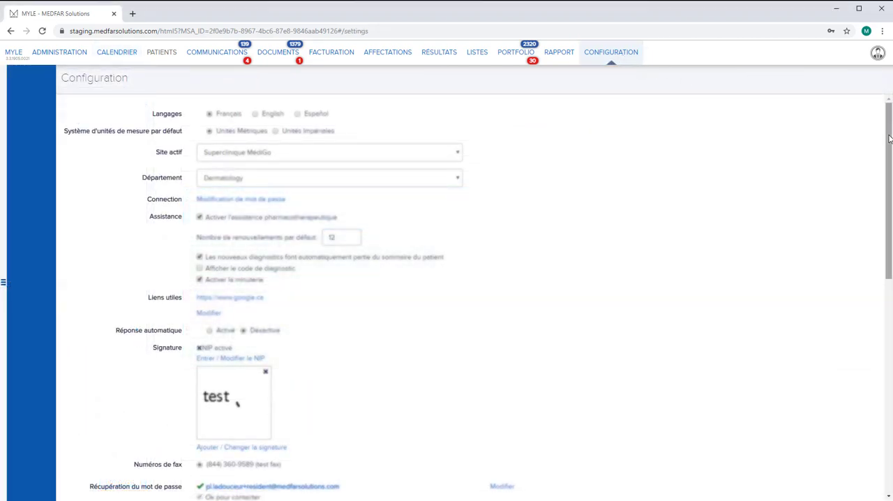
{"action": "left_click_drag", "start_coordinate": [890, 139], "coordinate": [889, 373]}
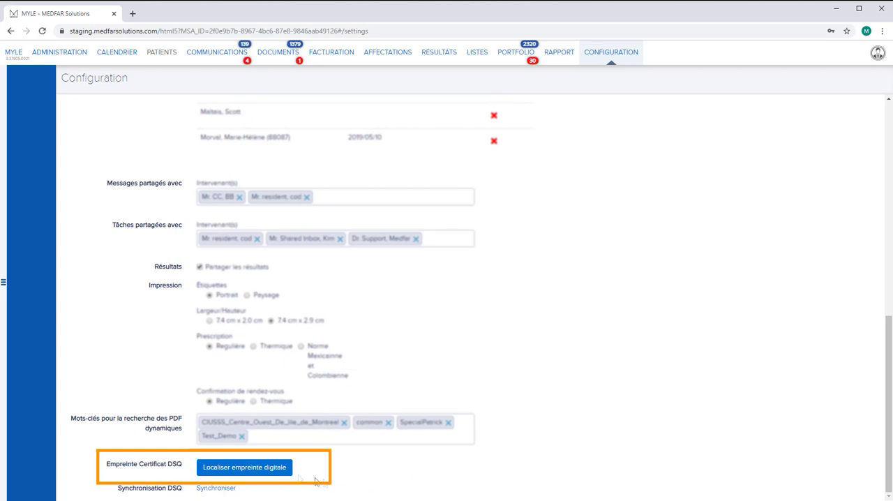
{"action": "left_click", "coordinate": [290, 472]}
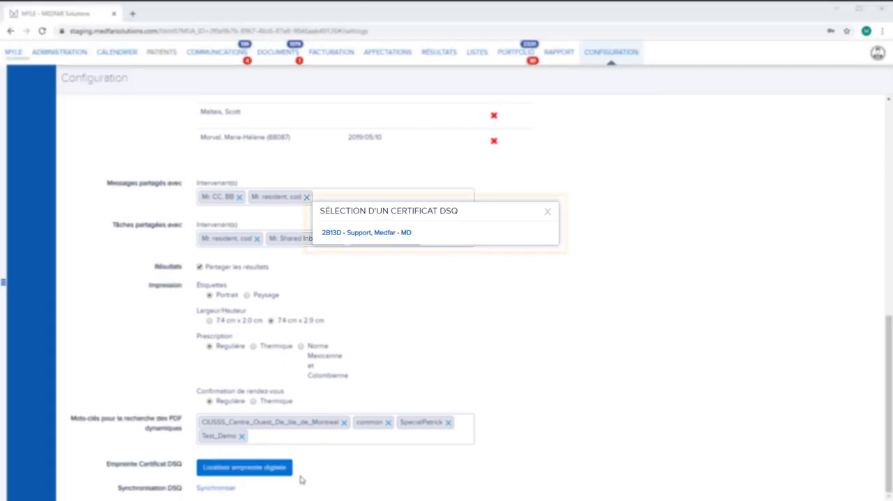
{"action": "left_click", "coordinate": [396, 236]}
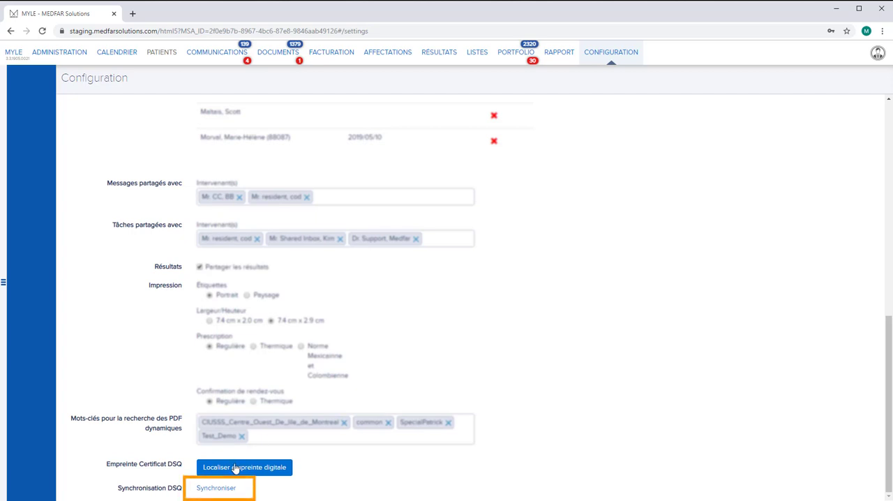
Fill in the DSQ synchronisation form with sex Homme, the first and last name, type Collège des médecins du Québec and the permit number
{"action": "left_click", "coordinate": [216, 488]}
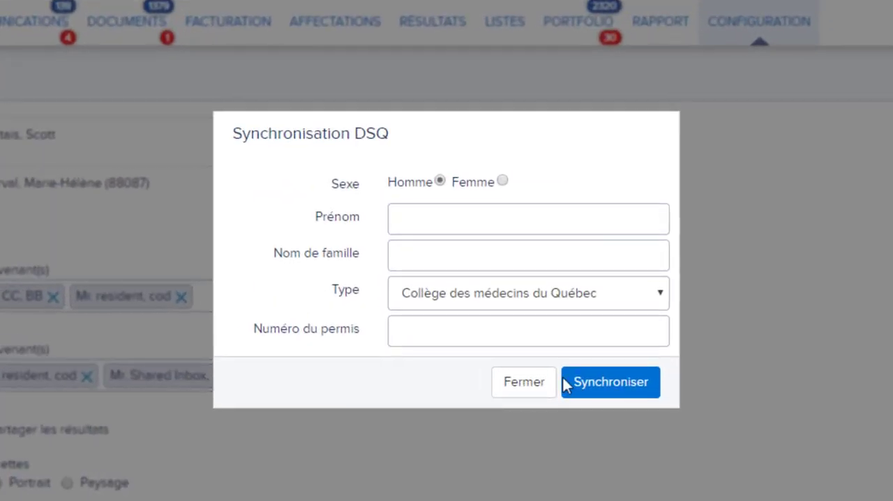
{"action": "left_click", "coordinate": [441, 181]}
{"action": "left_click", "coordinate": [439, 212]}
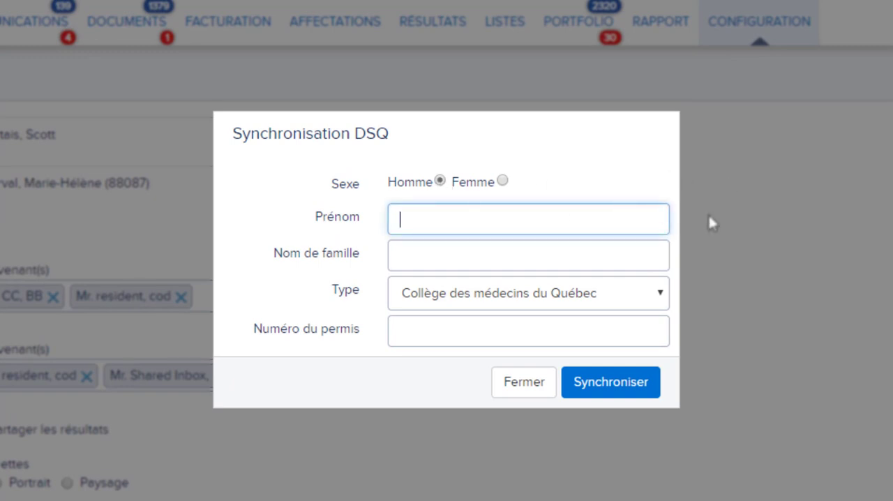
{"action": "type", "text": "Medfar"}
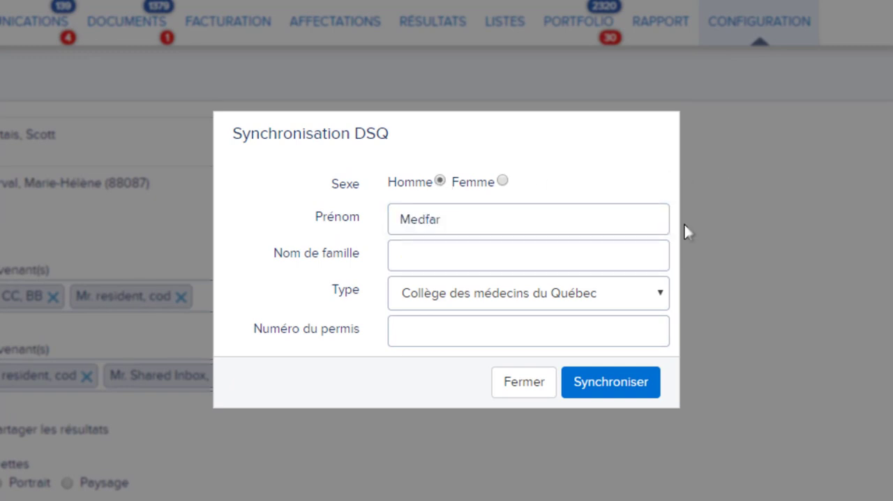
{"action": "left_click", "coordinate": [612, 255]}
{"action": "type", "text": "Support"}
{"action": "left_click", "coordinate": [659, 292]}
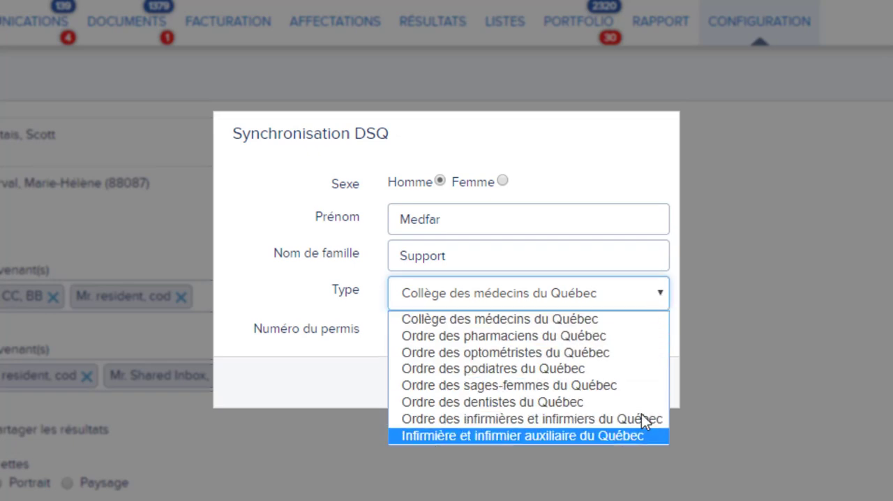
{"action": "left_click", "coordinate": [633, 322]}
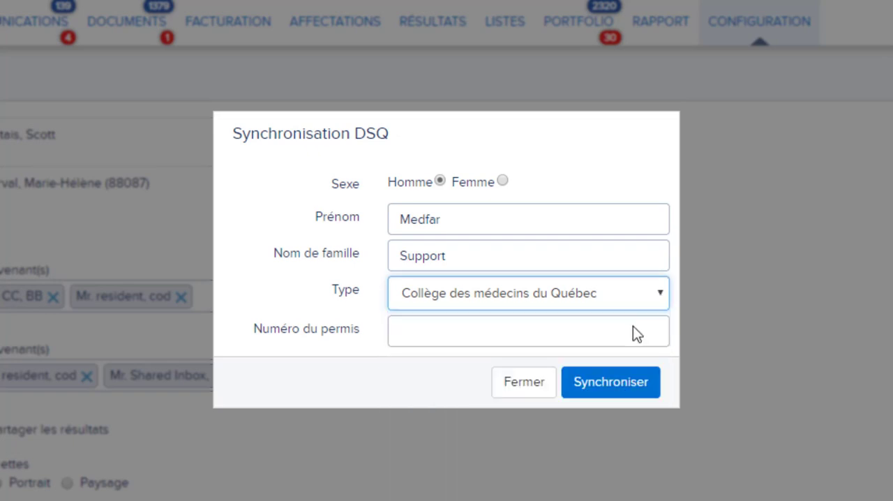
{"action": "left_click", "coordinate": [633, 328]}
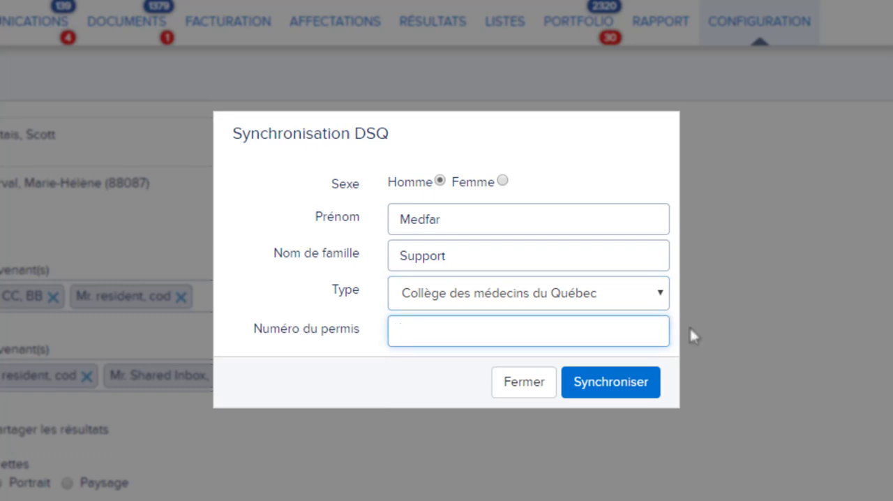
{"action": "type", "text": "00000"}
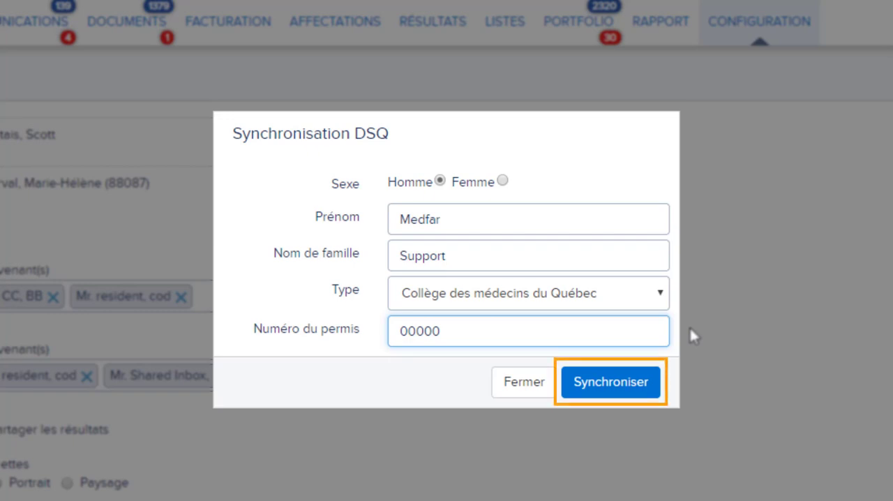
Run the practitioner's DSQ synchronisation and authorise it with the DSQ NIP
{"action": "left_click", "coordinate": [646, 395]}
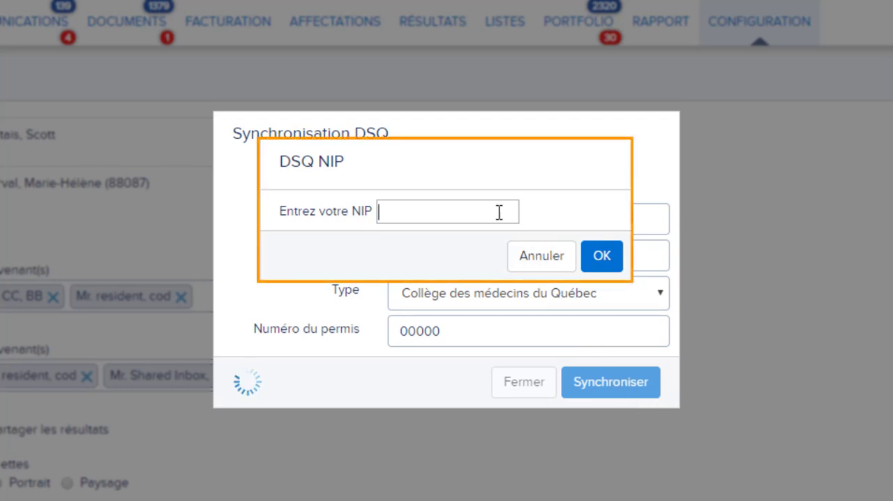
{"action": "type", "text": "1234"}
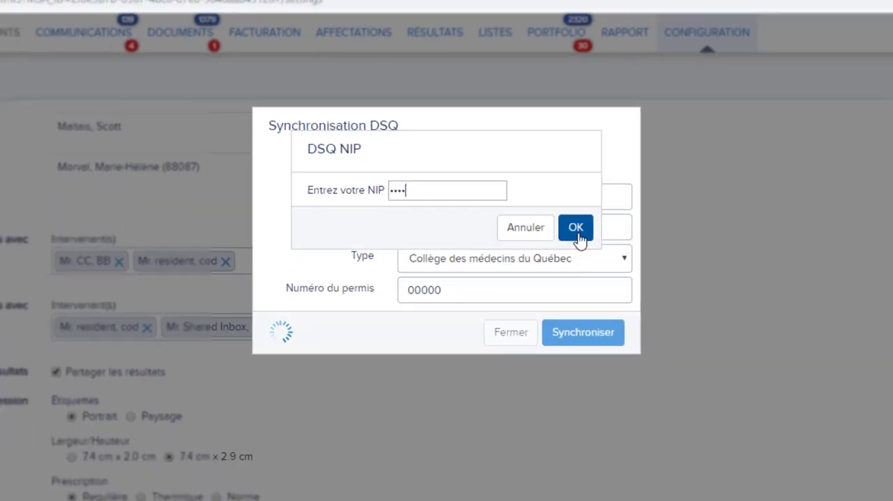
{"action": "left_click", "coordinate": [604, 265]}
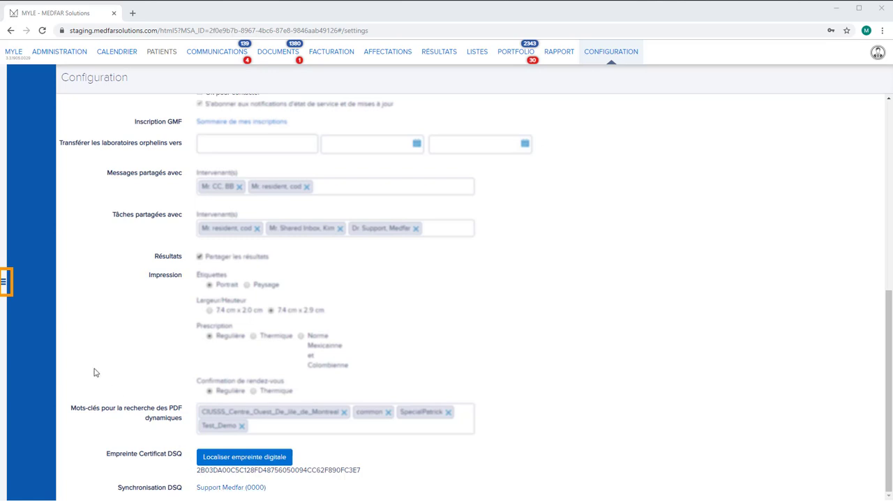
Show the patient search sidebar, then save the 08:45 calendar appointment and open its patient chart
{"action": "left_click", "coordinate": [4, 283]}
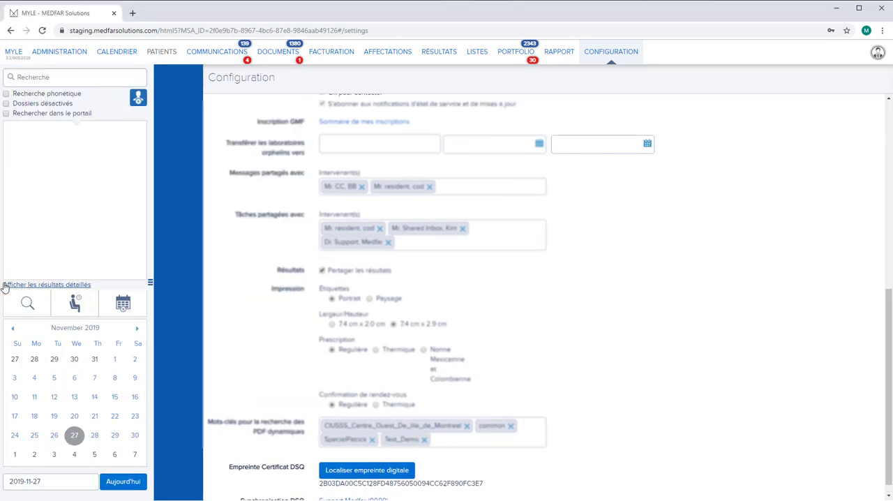
{"action": "left_click", "coordinate": [117, 53]}
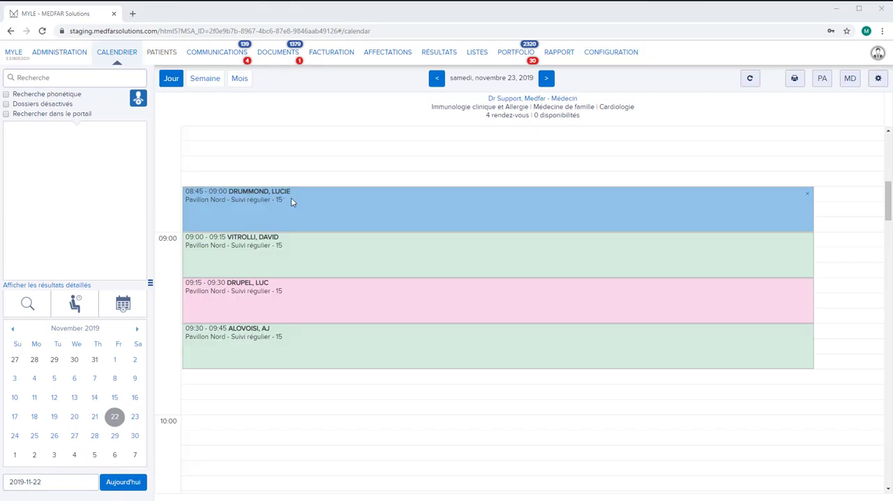
{"action": "double_click", "coordinate": [294, 198]}
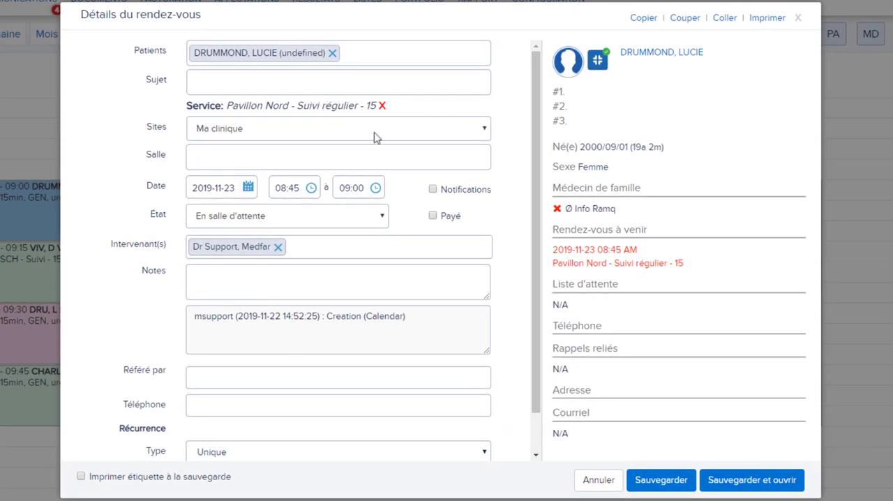
{"action": "left_click", "coordinate": [750, 480]}
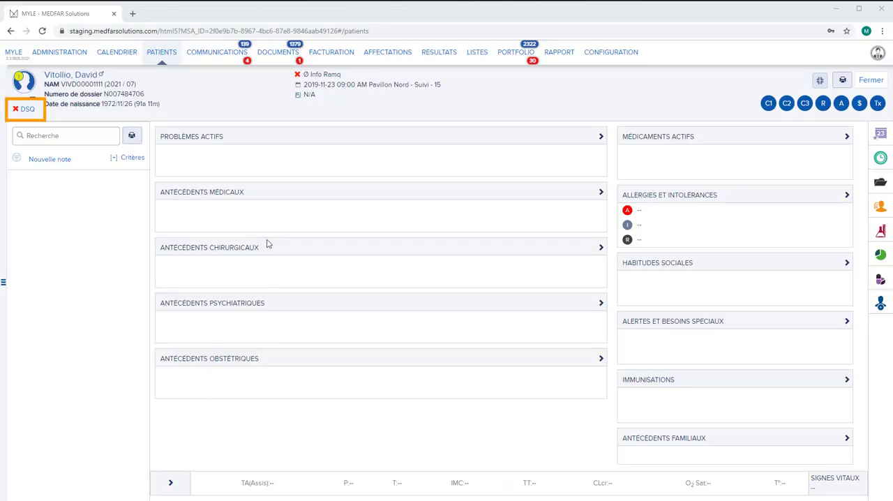
Synchronise the open patient's chart with the DSQ, accept the matched data and close the chart
{"action": "left_click", "coordinate": [27, 110]}
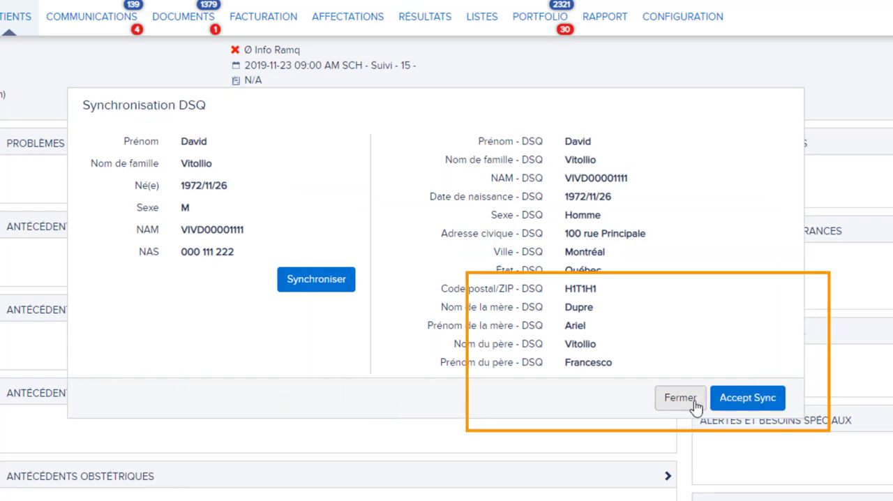
{"action": "left_click", "coordinate": [763, 409]}
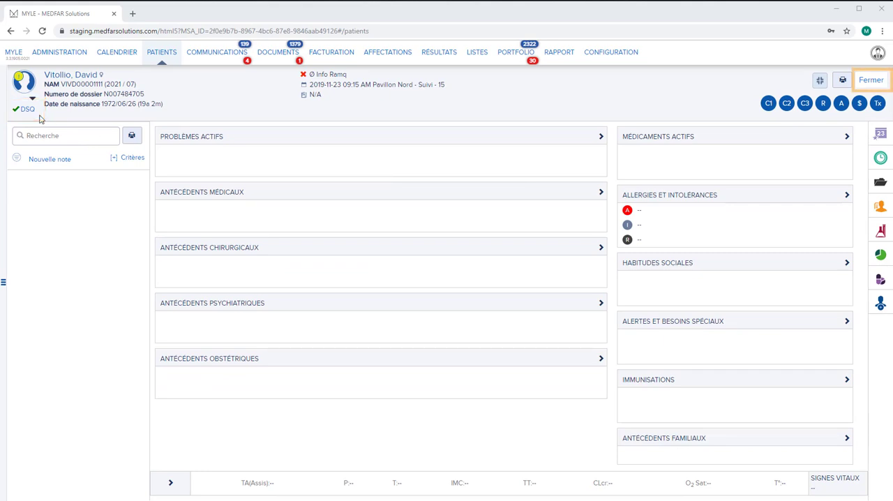
{"action": "left_click", "coordinate": [876, 82]}
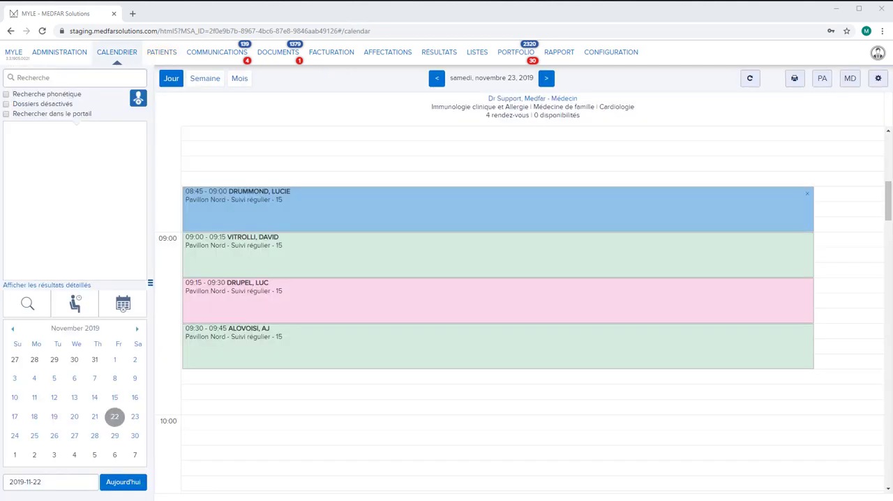